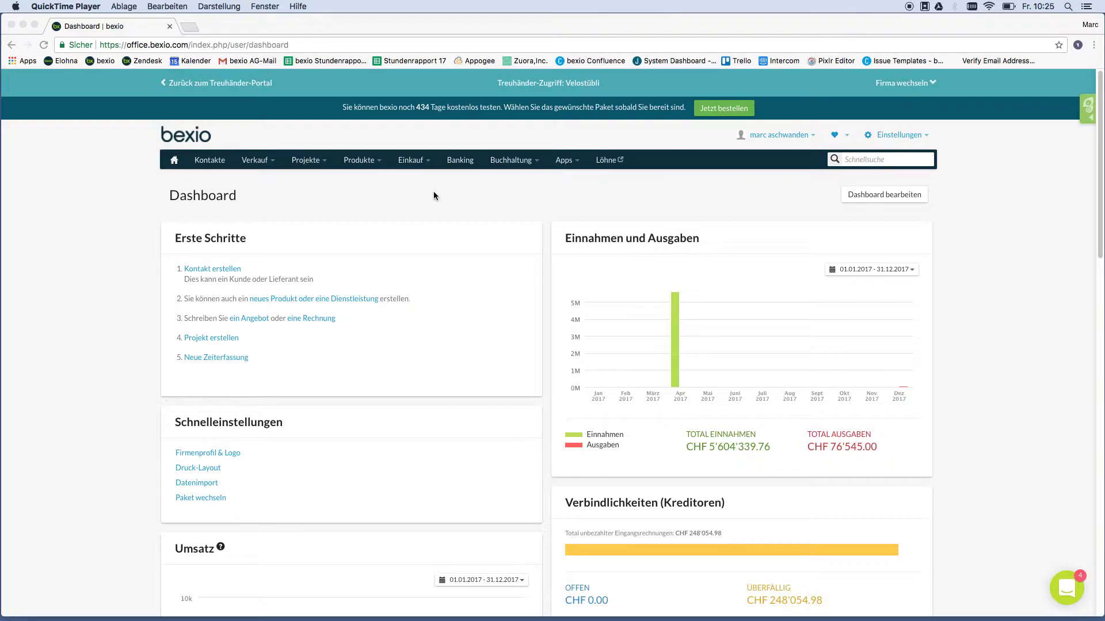
- Start a new bank account in Banking, leave it as a non-cash account, and enter the designation Raiffeisenkonto
{"action": "left_click", "coordinate": [444, 195]}
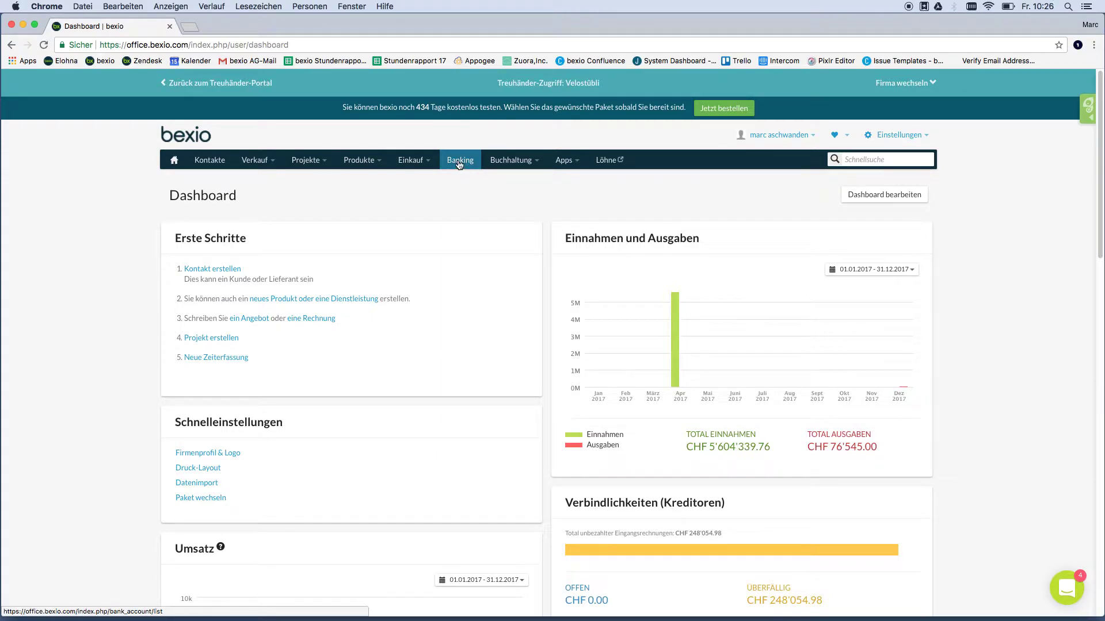
{"action": "left_click", "coordinate": [460, 163]}
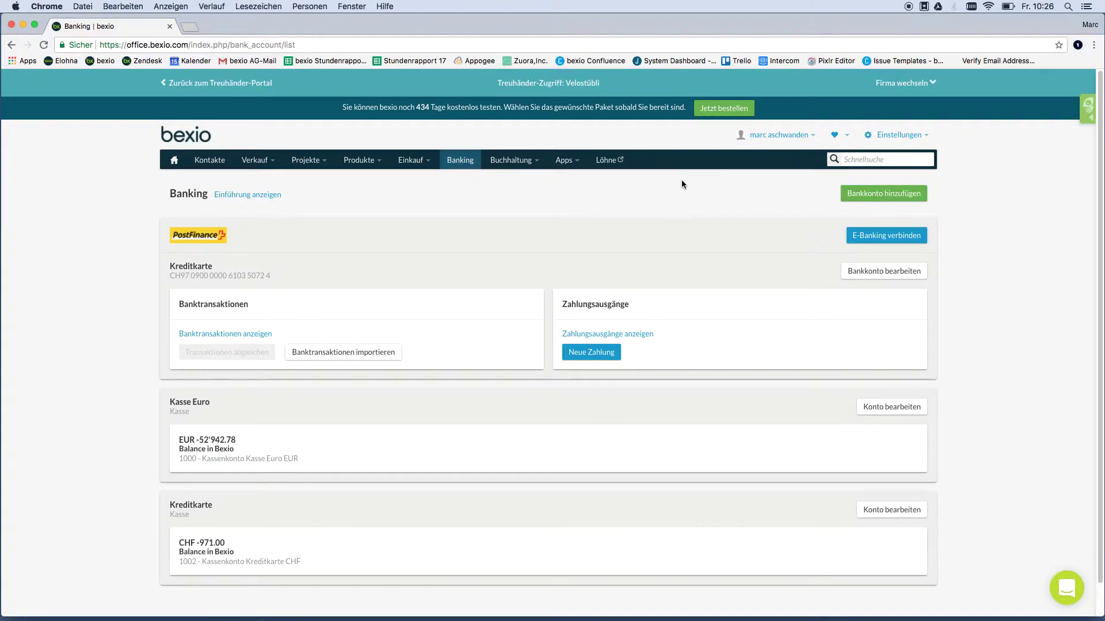
{"action": "left_click", "coordinate": [873, 199]}
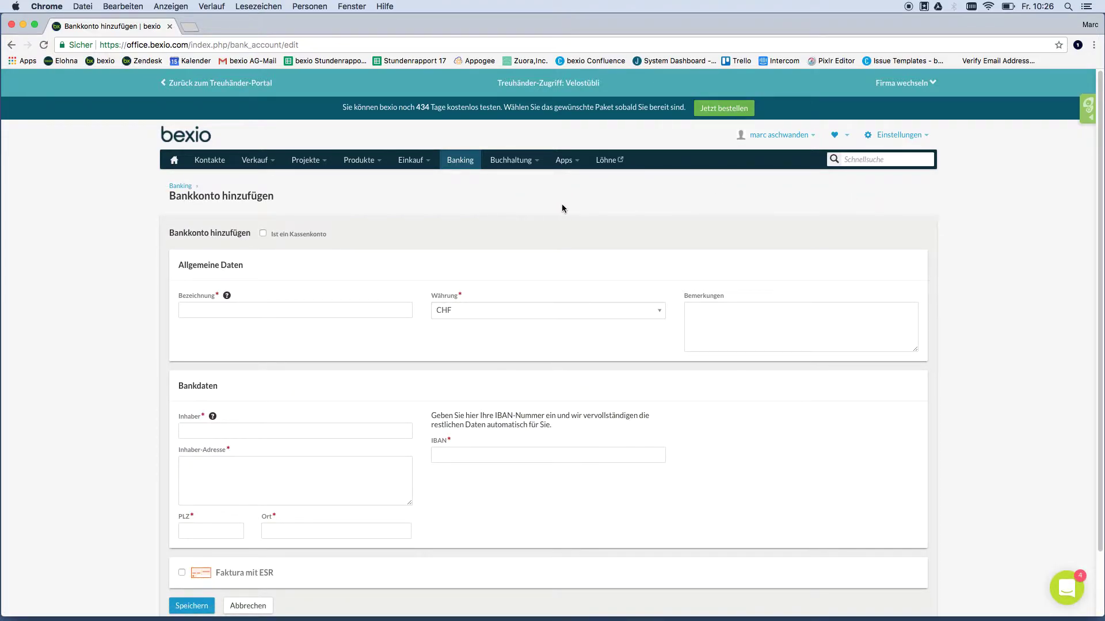
{"action": "left_click", "coordinate": [263, 233]}
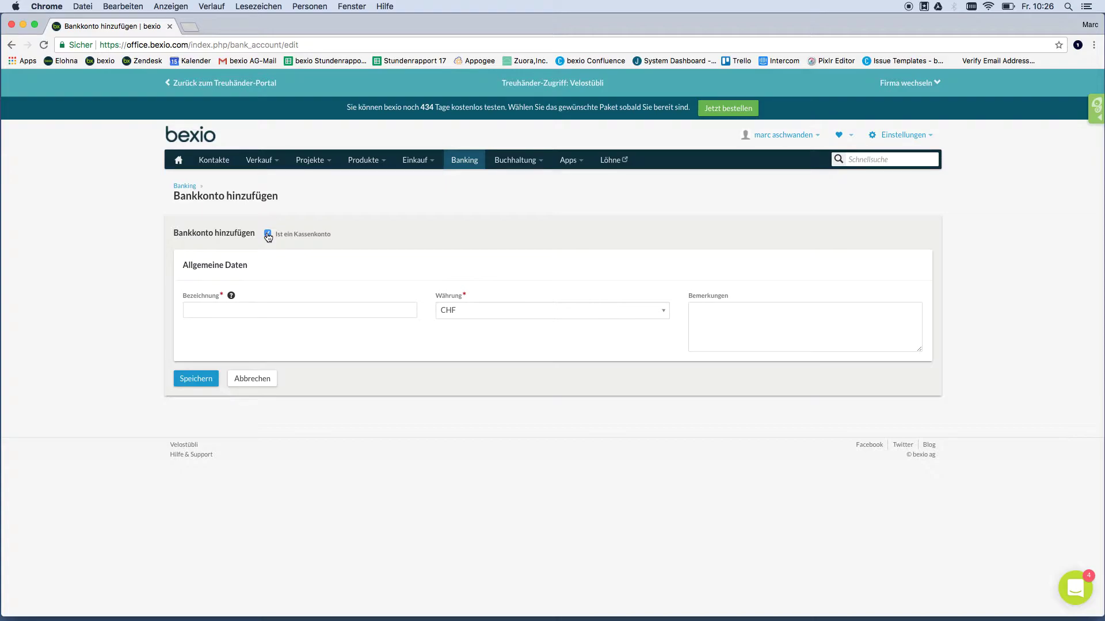
{"action": "left_click", "coordinate": [268, 234]}
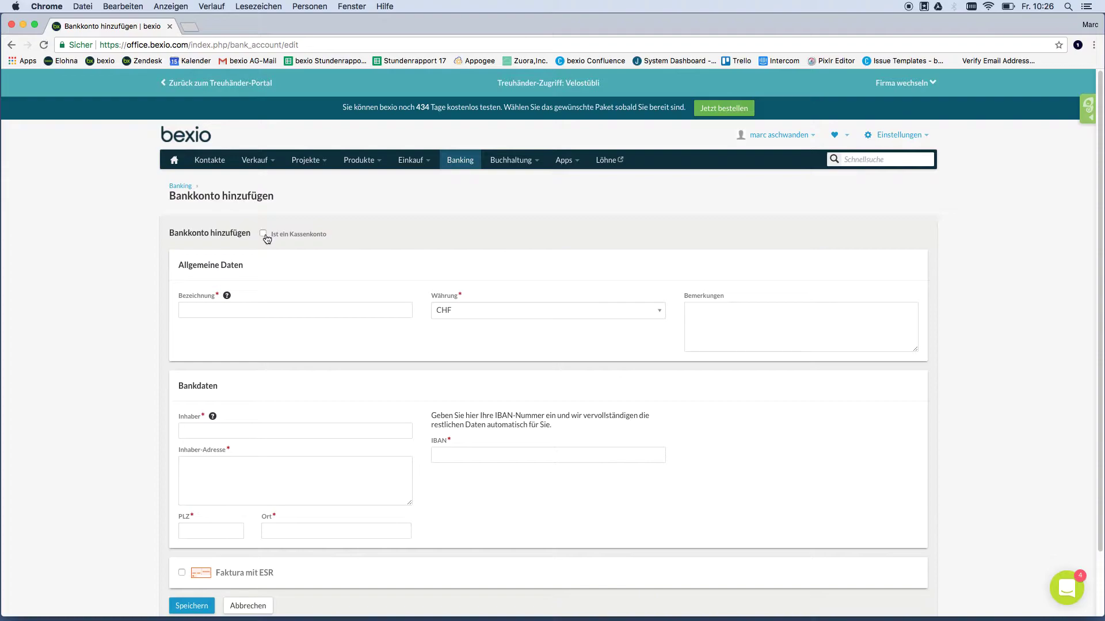
{"action": "left_click", "coordinate": [203, 310]}
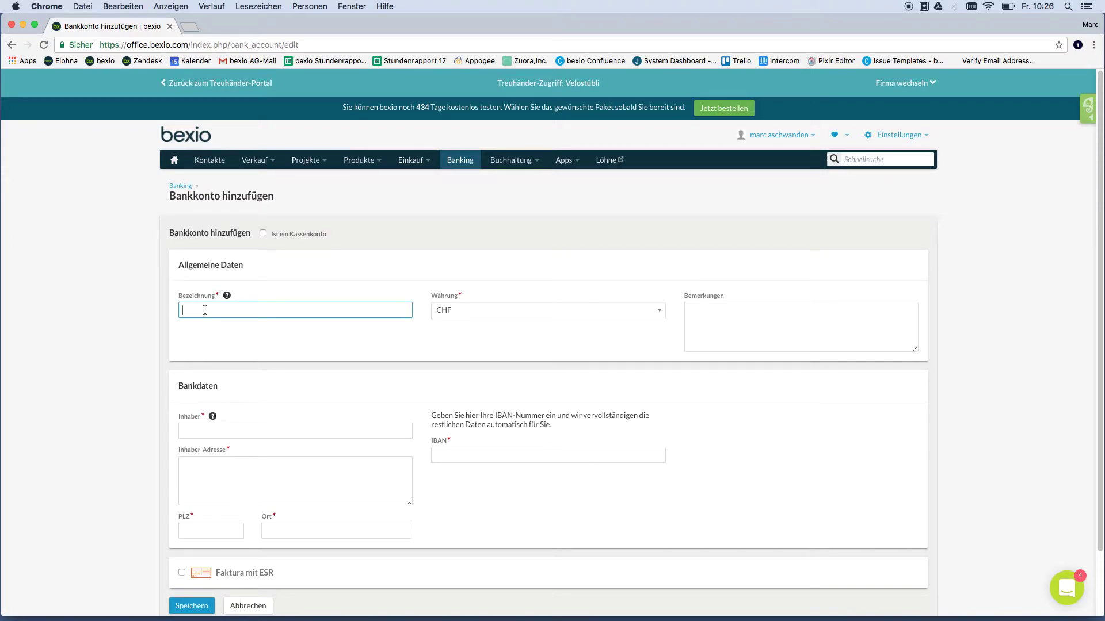
{"action": "type", "text": "Raiffeisenkonto"}
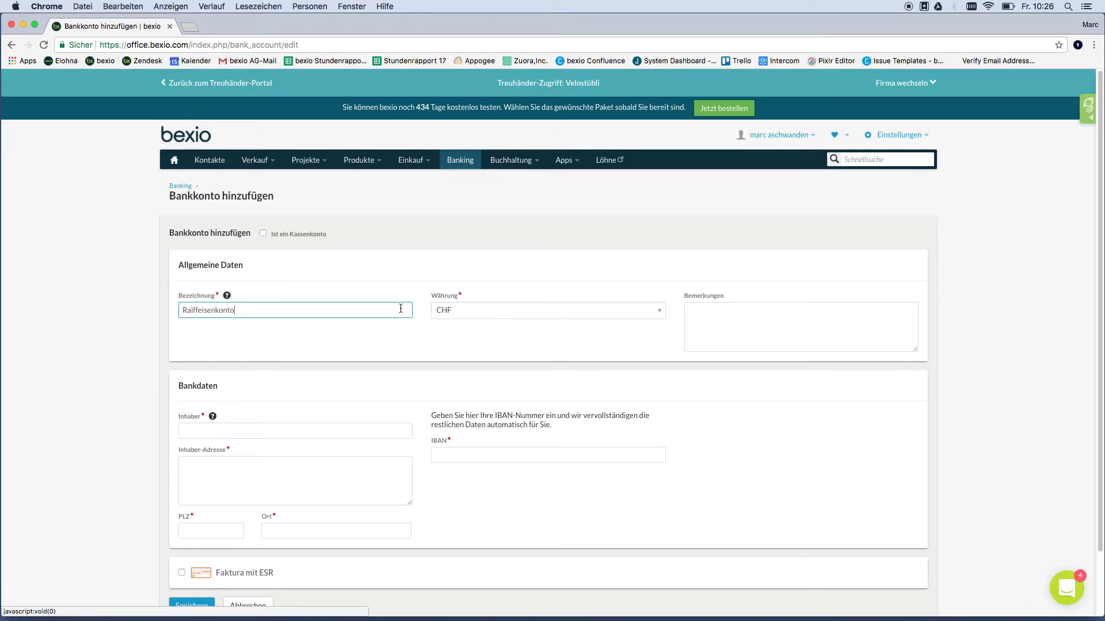
- Enter bexio AG as the account holder and fill in the holder's street address
{"action": "scroll", "coordinate": [398, 305], "scroll_direction": "down", "scroll_amount": 3}
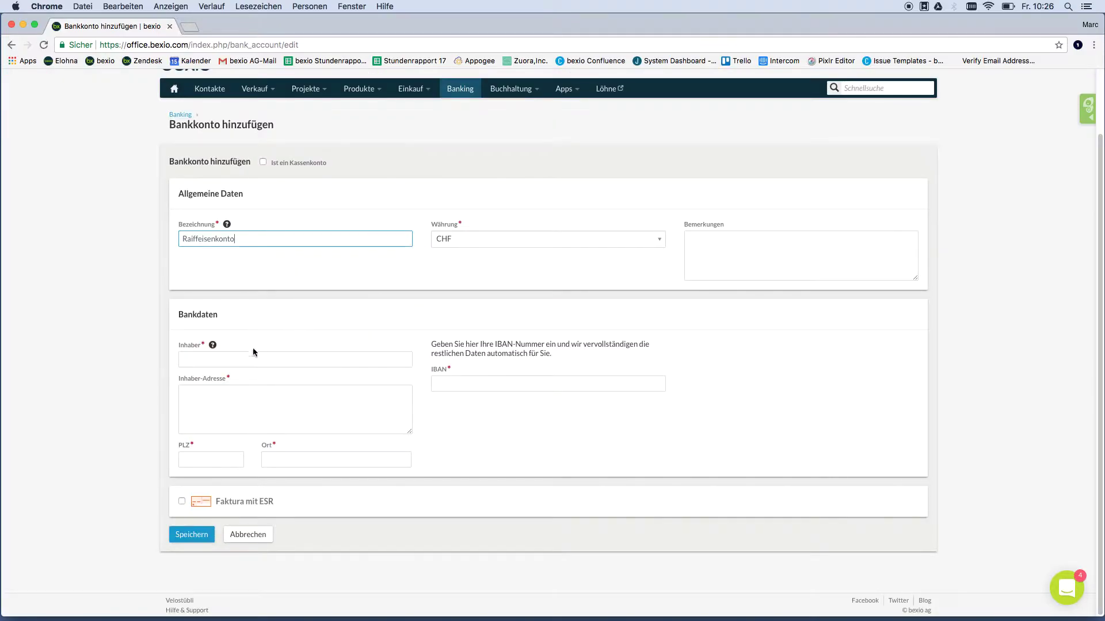
{"action": "left_click", "coordinate": [218, 357]}
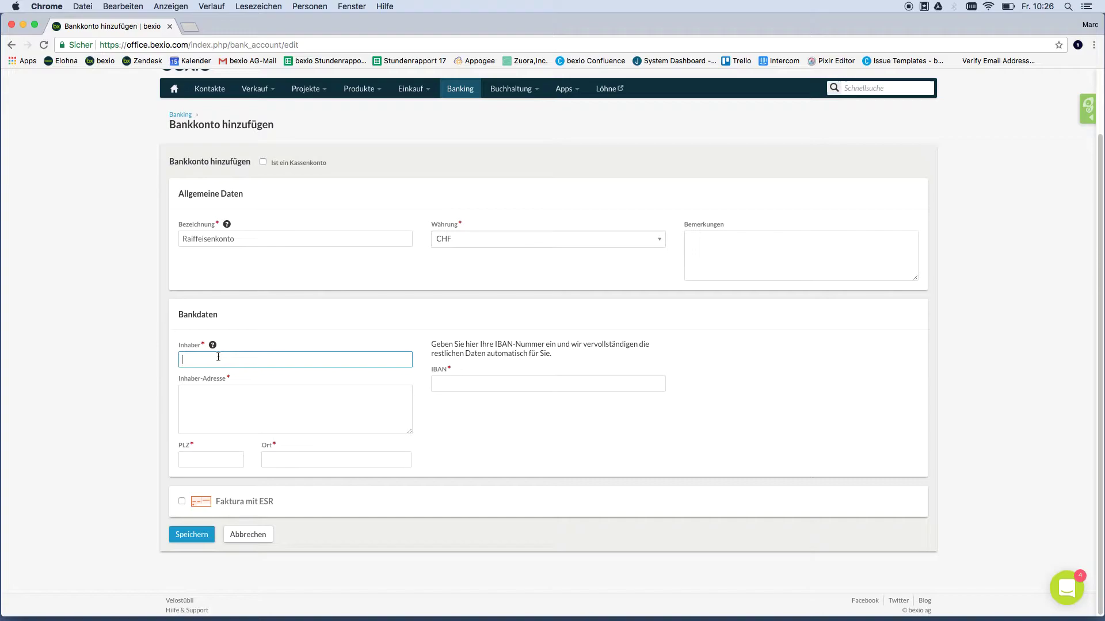
{"action": "type", "text": "bexio AG"}
{"action": "left_click", "coordinate": [183, 393]}
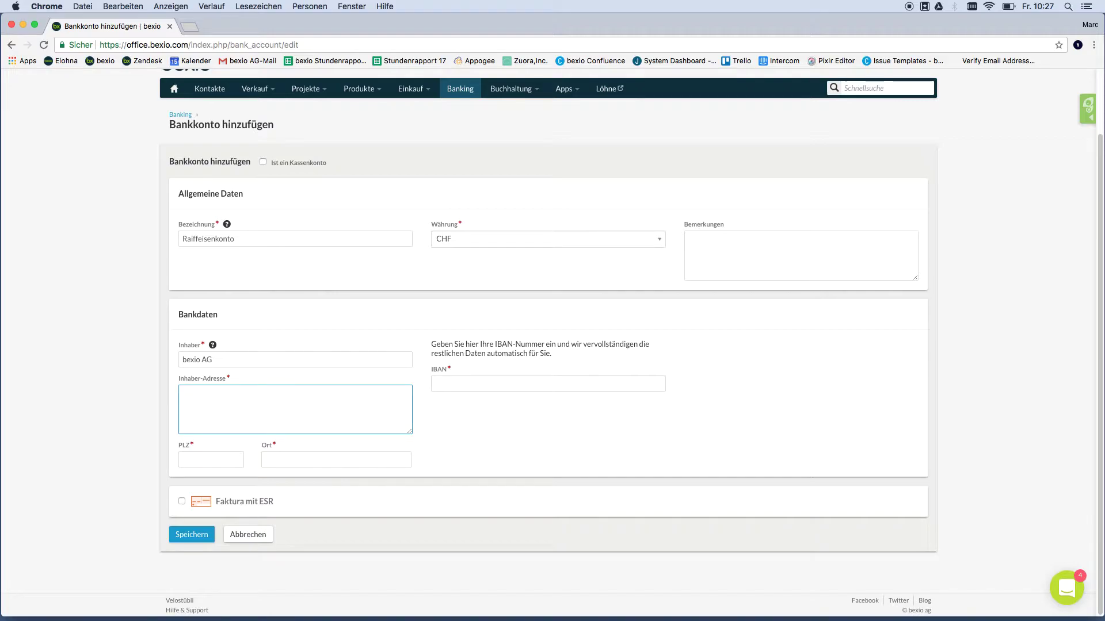
{"action": "type", "text": "Al"}
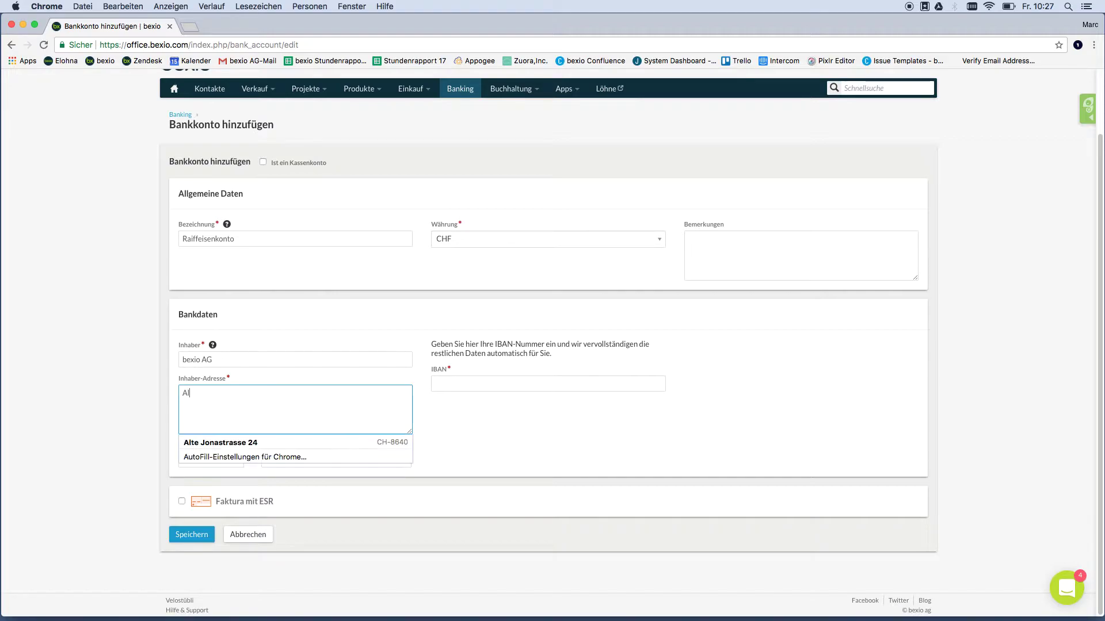
{"action": "type", "text": "te Jonastrasse 24"}
- Fill in the account holder's postcode and town in the bank details
{"action": "left_click", "coordinate": [211, 459]}
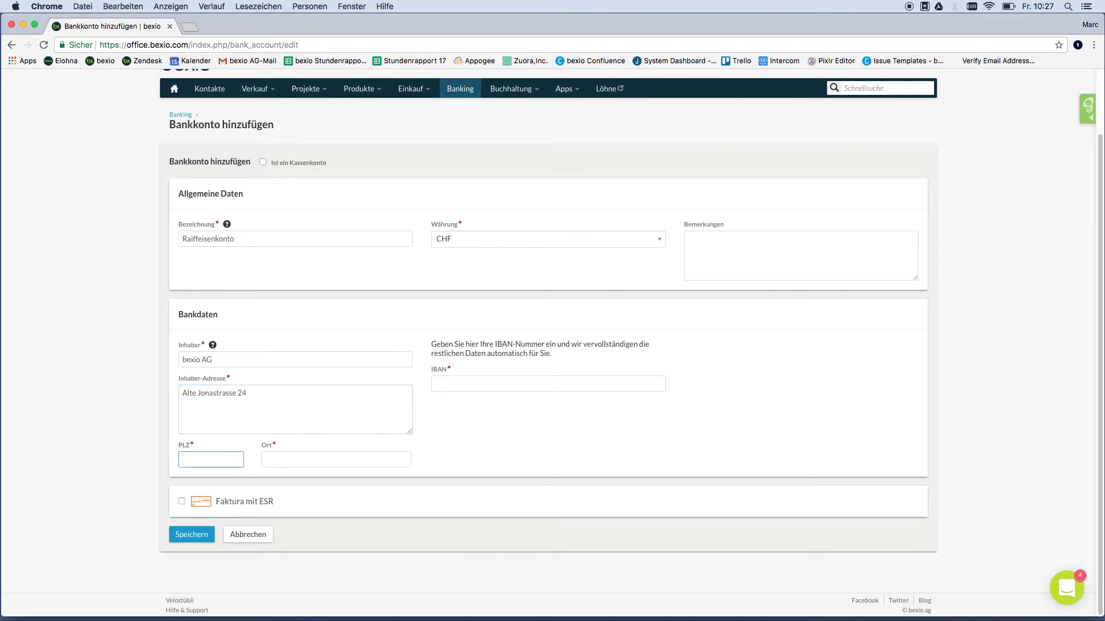
{"action": "type", "text": "8640"}
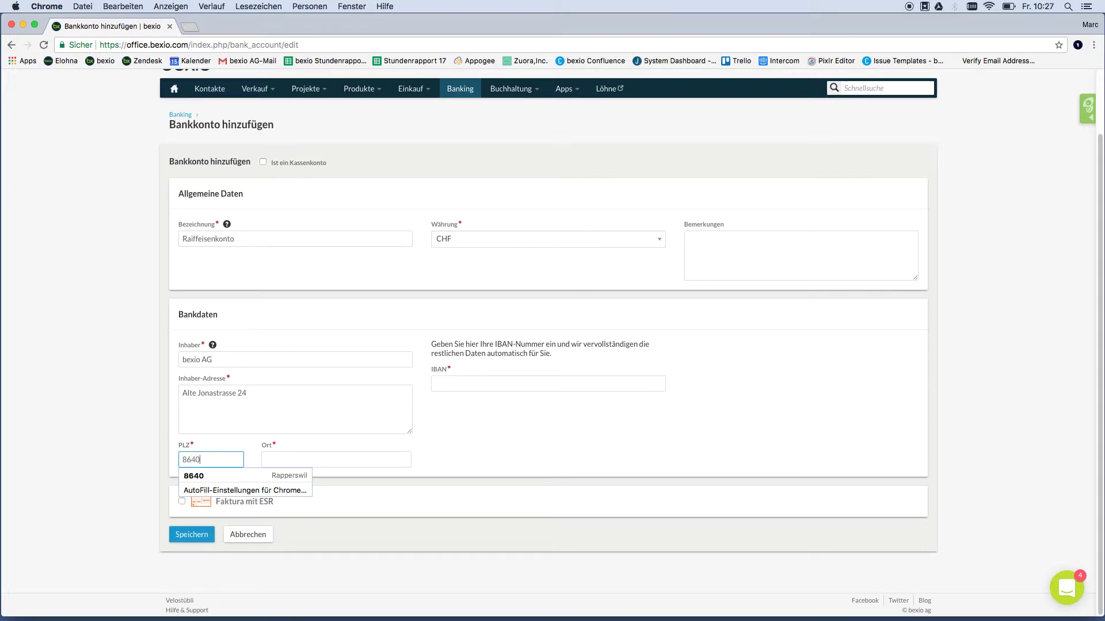
{"action": "key", "text": "Tab"}
{"action": "type", "text": "Ra"}
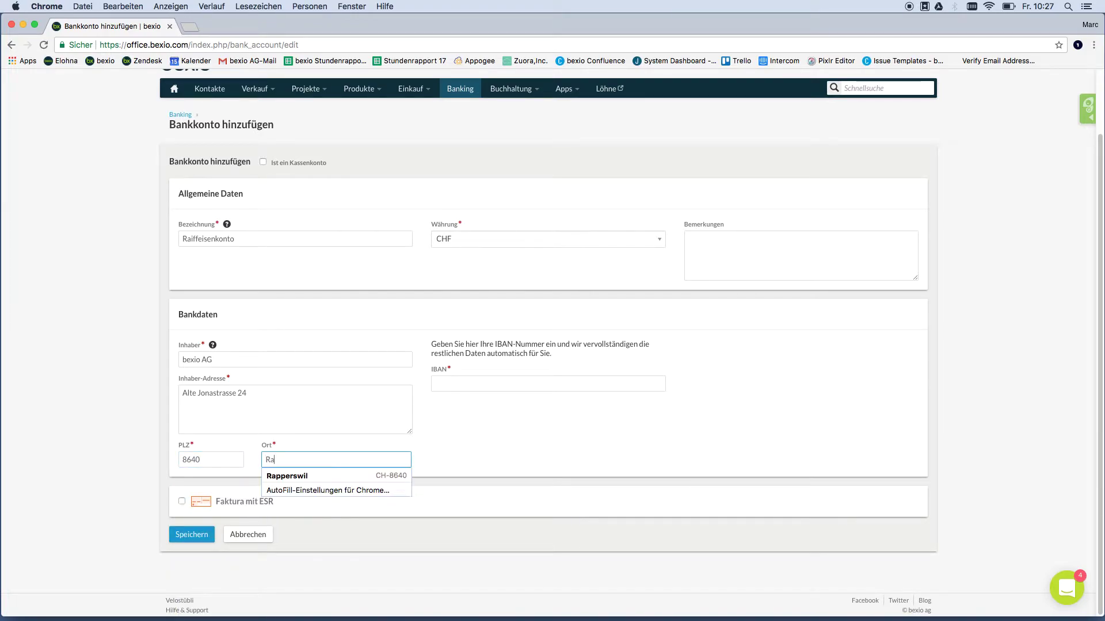
{"action": "type", "text": "pperswil"}
- Paste the account's IBAN into the bank details and save the new bank account
{"action": "key", "text": "Tab"}
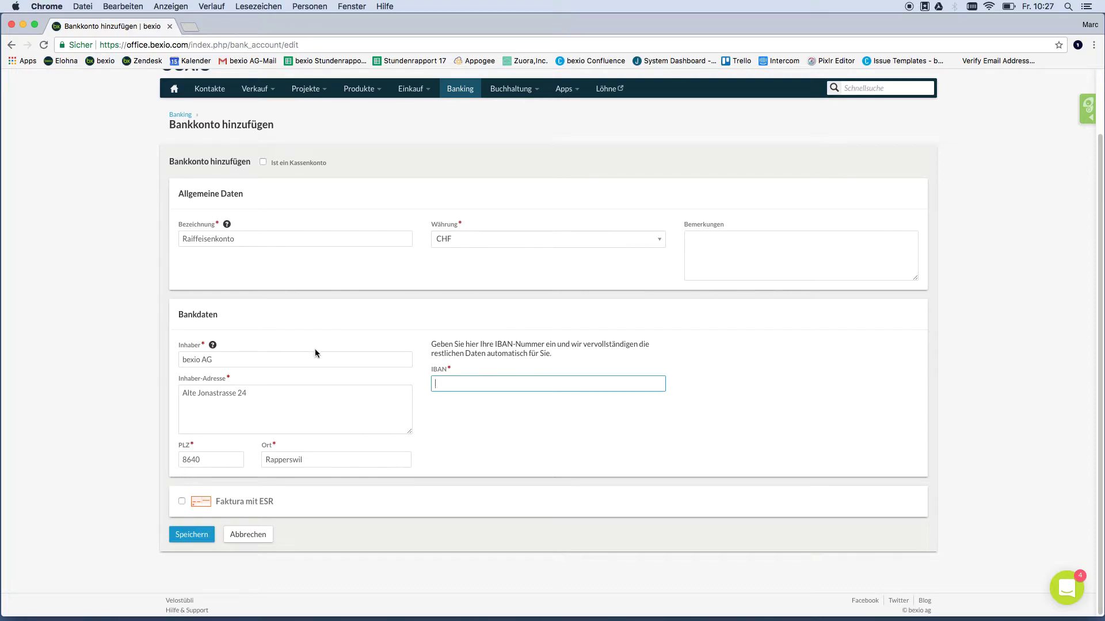
{"action": "right_click", "coordinate": [455, 382]}
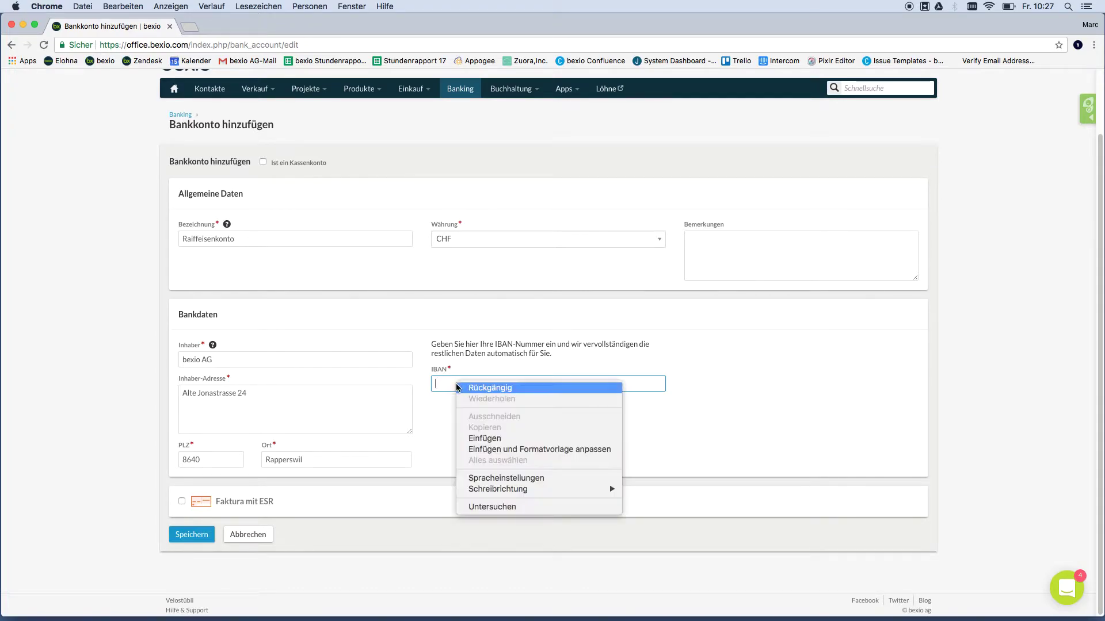
{"action": "left_click", "coordinate": [477, 437]}
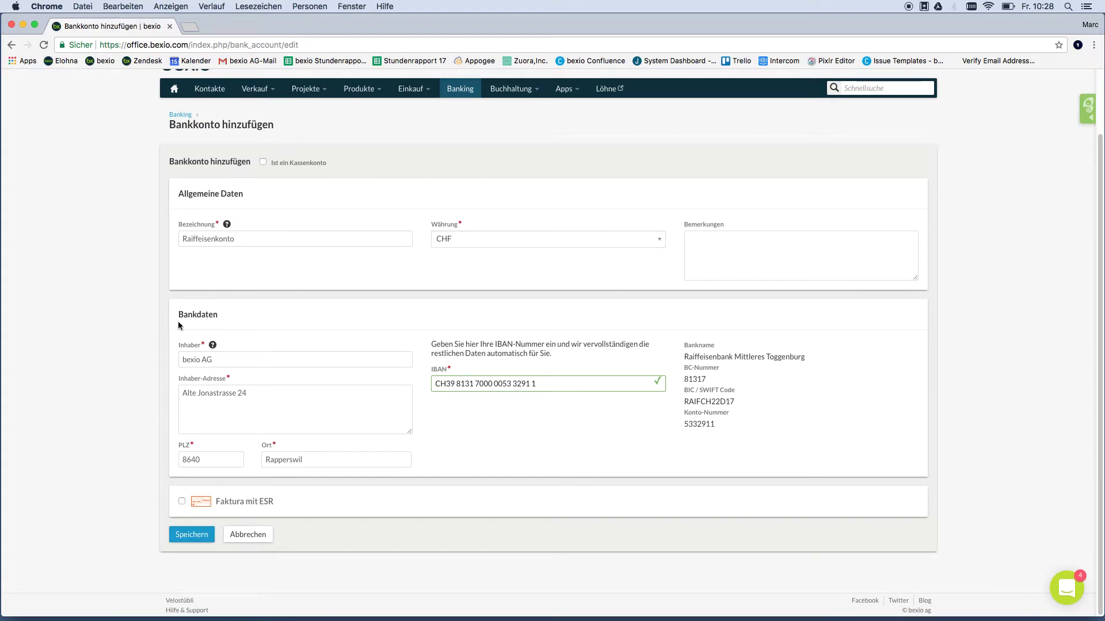
{"action": "left_click", "coordinate": [181, 535]}
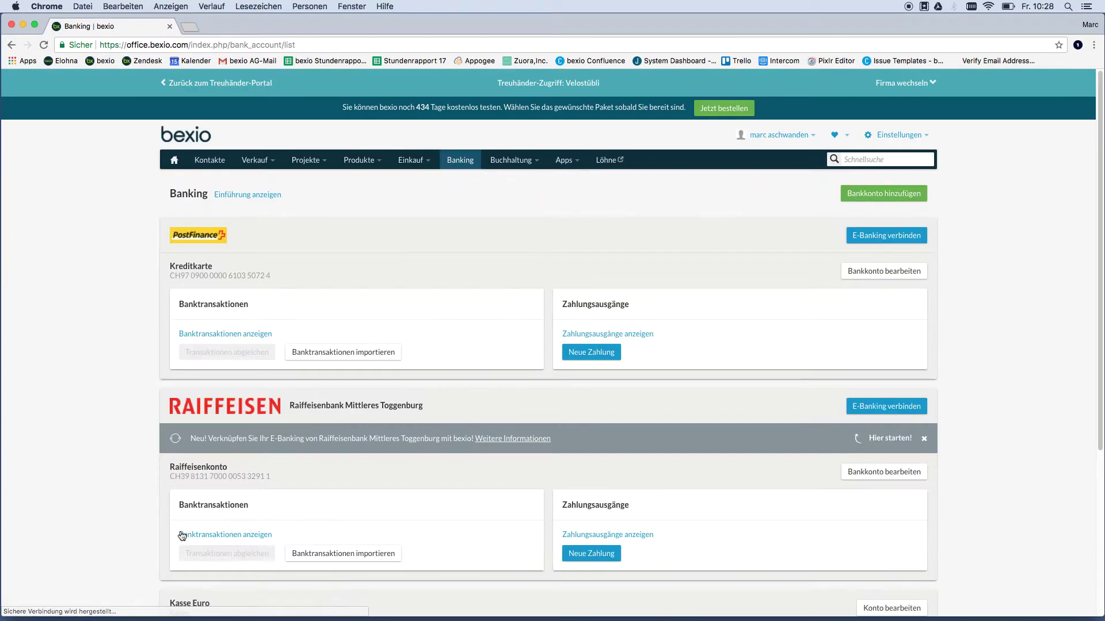
- Review the accounts in Banking and open the Kontenplan Finanzbuchhaltung in the accounting settings to check the ledger accounts
{"action": "scroll", "coordinate": [374, 337], "scroll_direction": "down", "scroll_amount": 5}
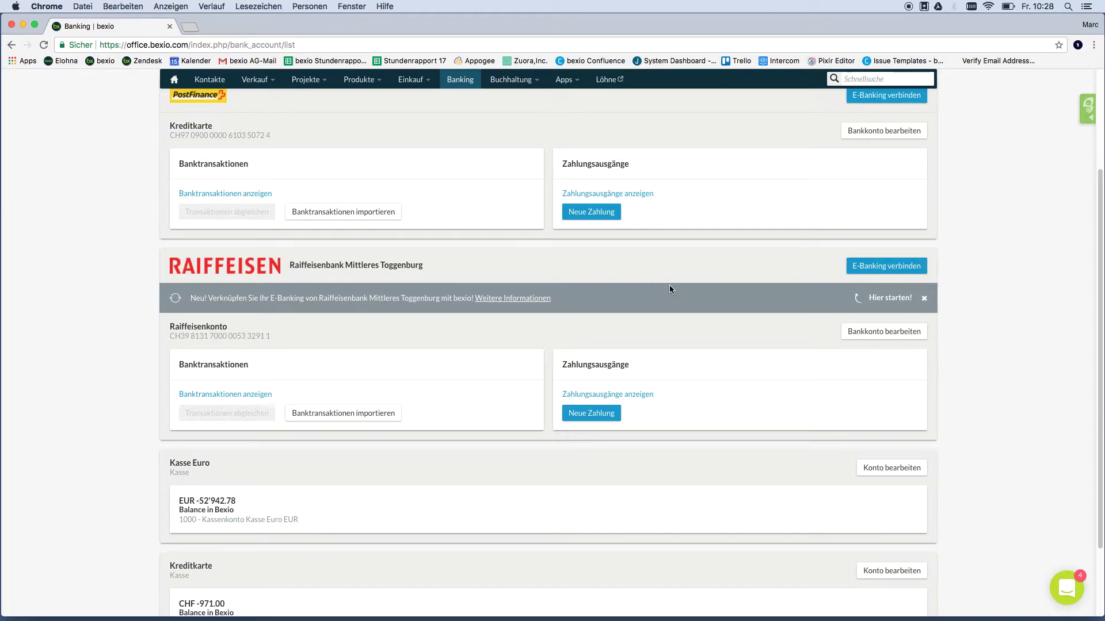
{"action": "scroll", "coordinate": [669, 285], "scroll_direction": "up", "scroll_amount": 1}
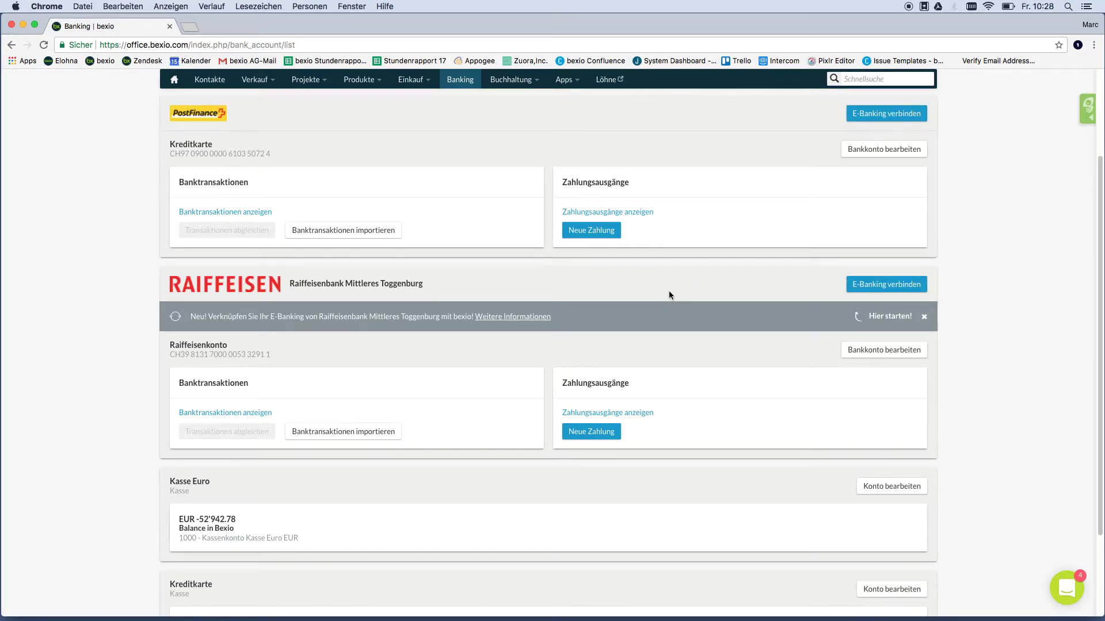
{"action": "scroll", "coordinate": [669, 290], "scroll_direction": "up", "scroll_amount": 7}
{"action": "mouse_move", "coordinate": [889, 136]}
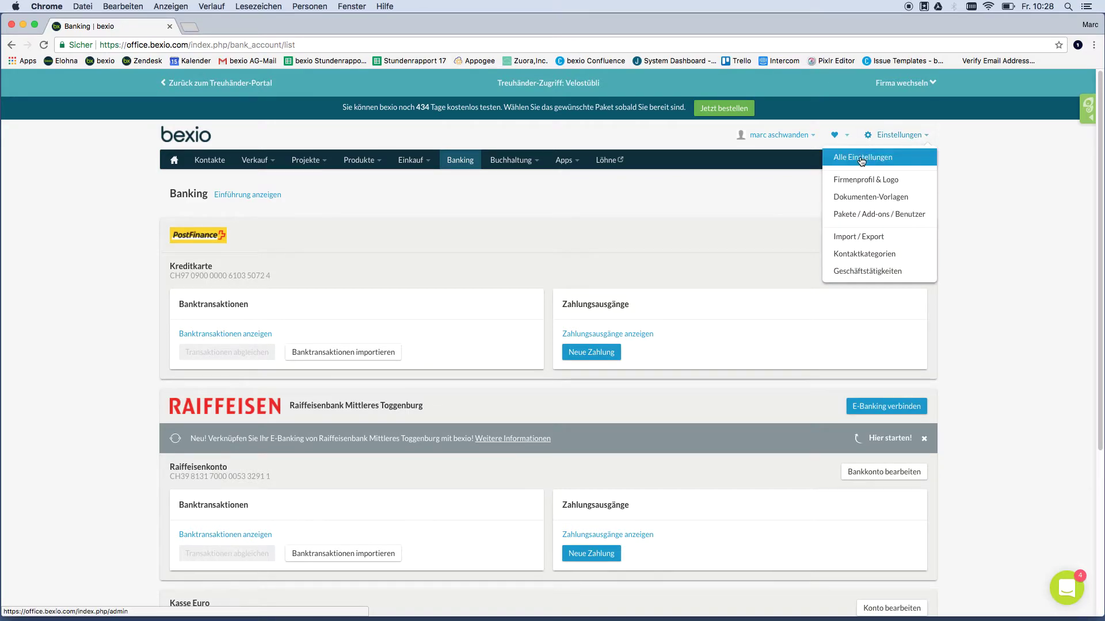
{"action": "left_click", "coordinate": [861, 157]}
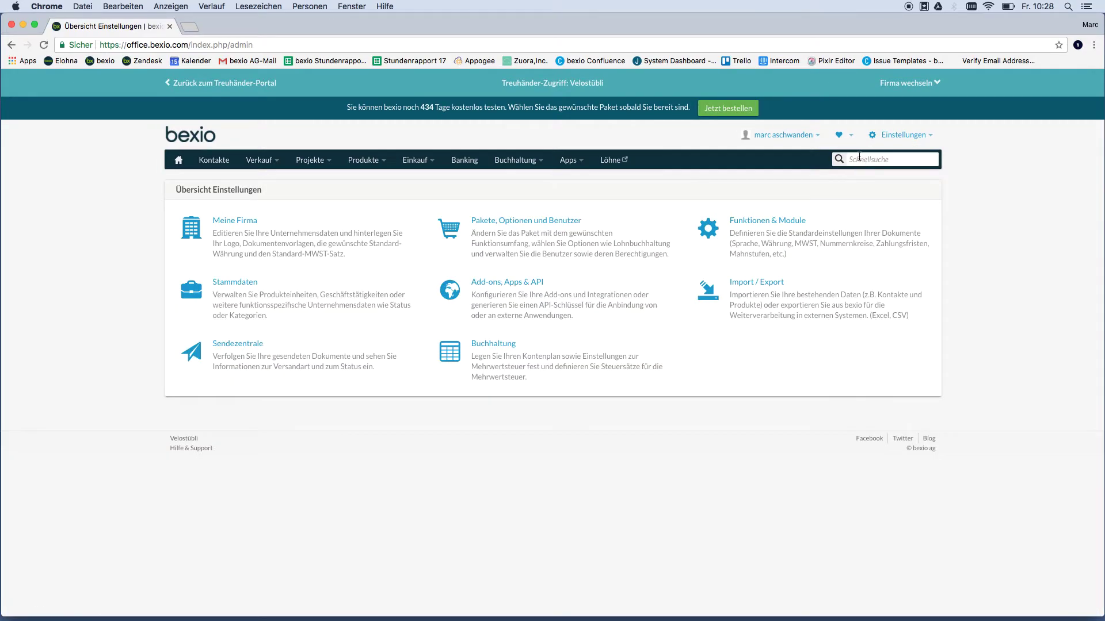
{"action": "left_click", "coordinate": [508, 359]}
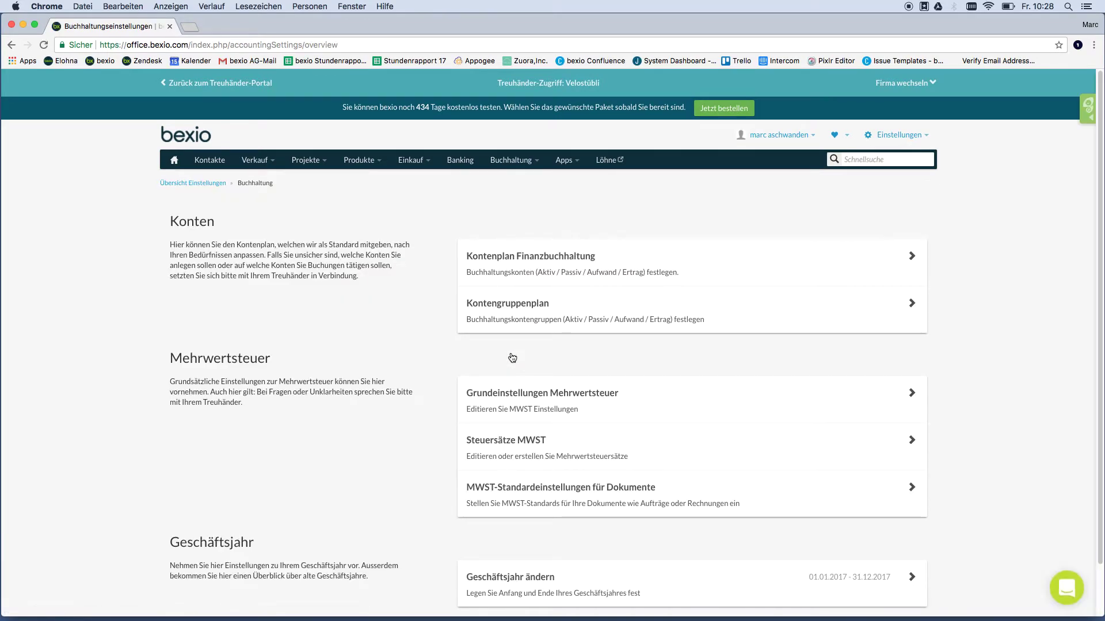
{"action": "left_click", "coordinate": [547, 262]}
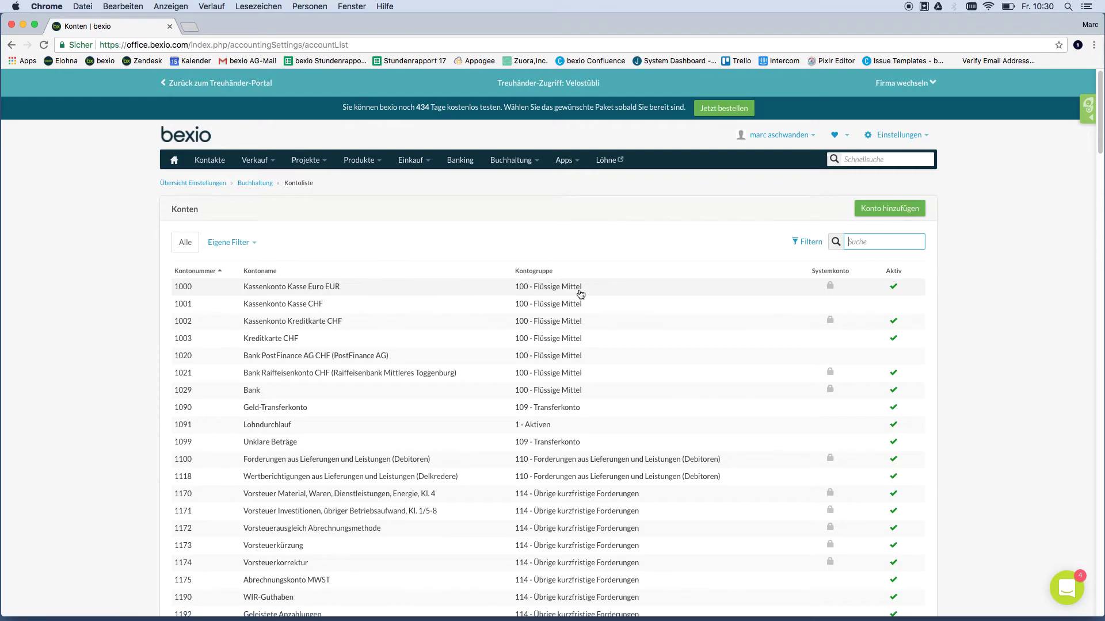
- Open the standard document settings for Rechnung in the Funktionen & Module settings
{"action": "left_click", "coordinate": [895, 135]}
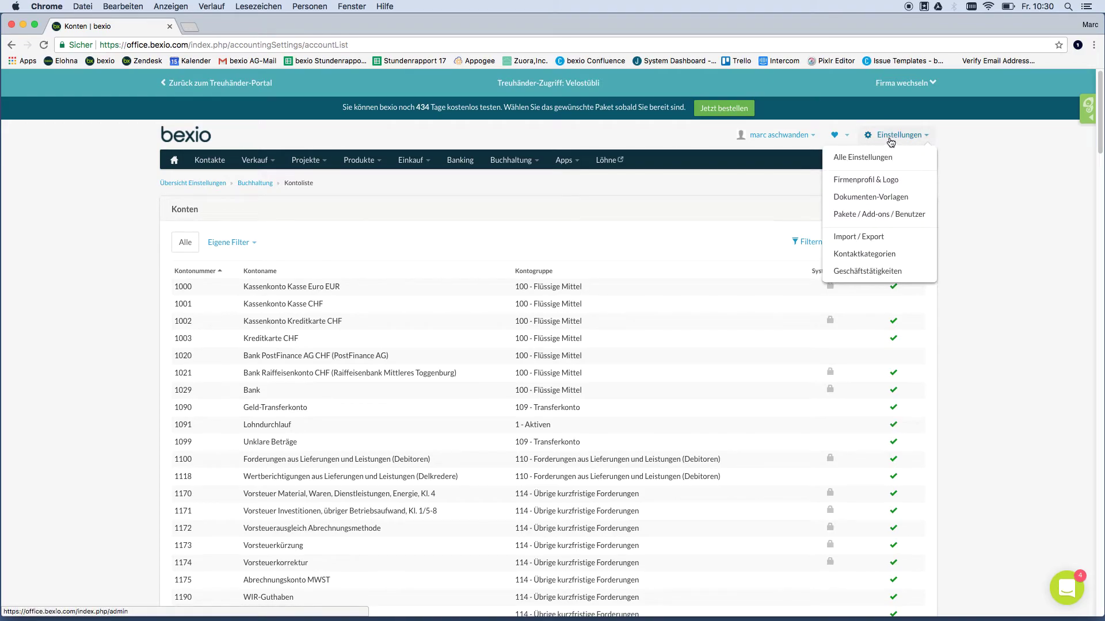
{"action": "left_click", "coordinate": [866, 158]}
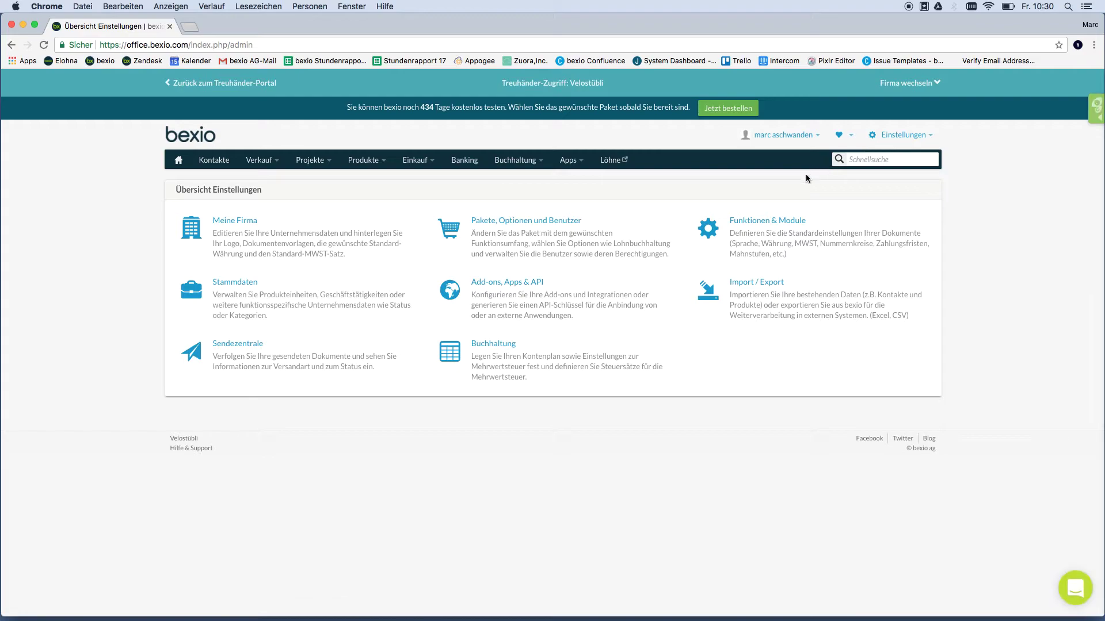
{"action": "left_click", "coordinate": [771, 232]}
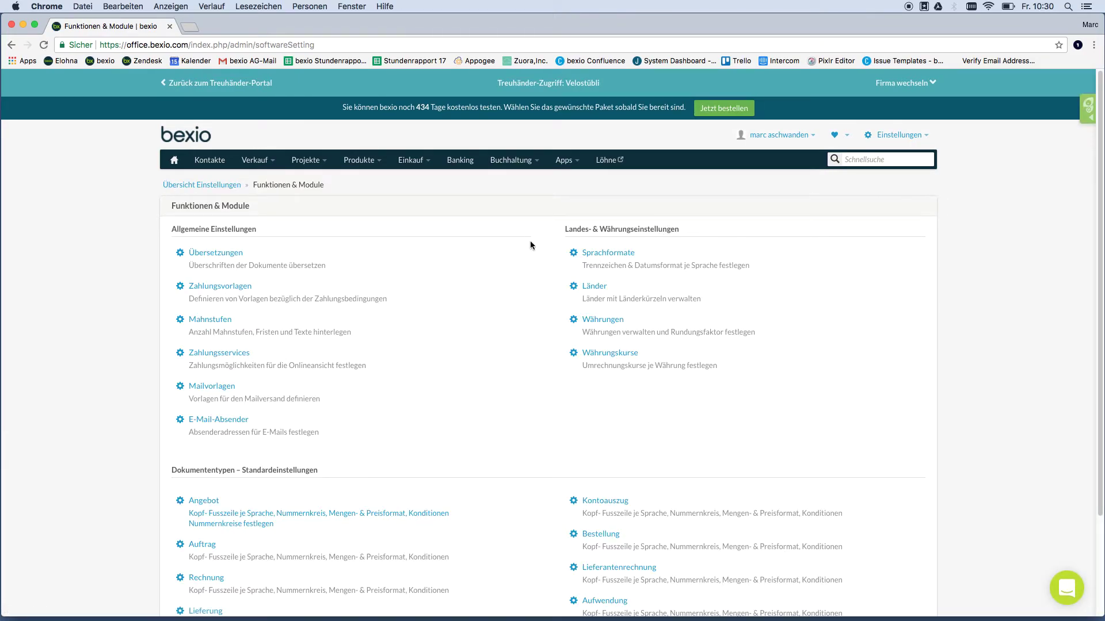
{"action": "scroll", "coordinate": [530, 241], "scroll_direction": "down", "scroll_amount": 5}
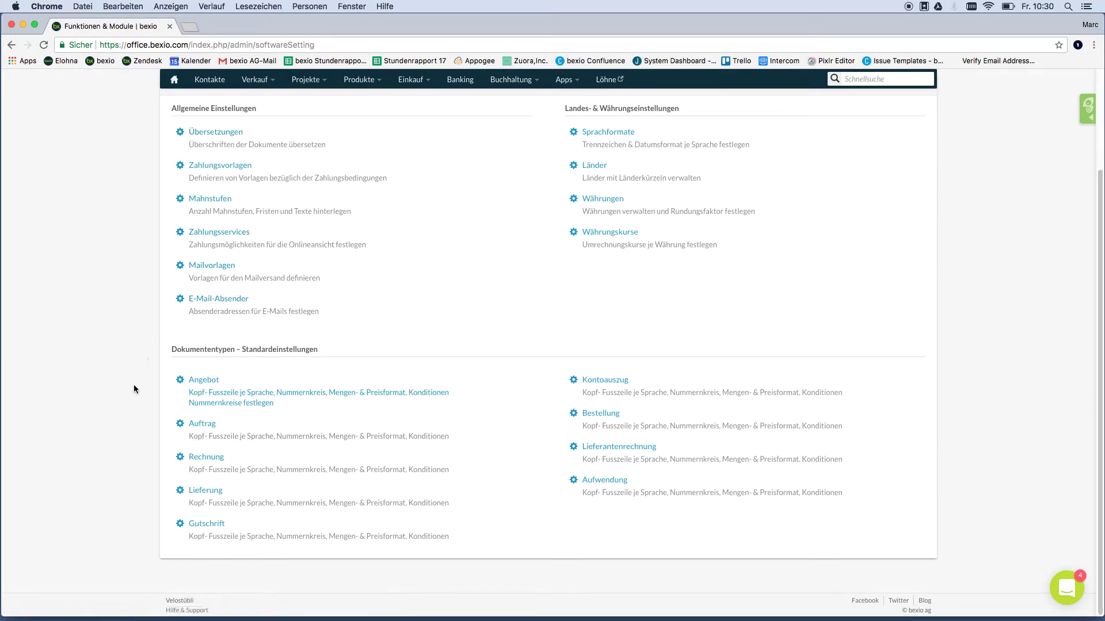
{"action": "left_click", "coordinate": [200, 462]}
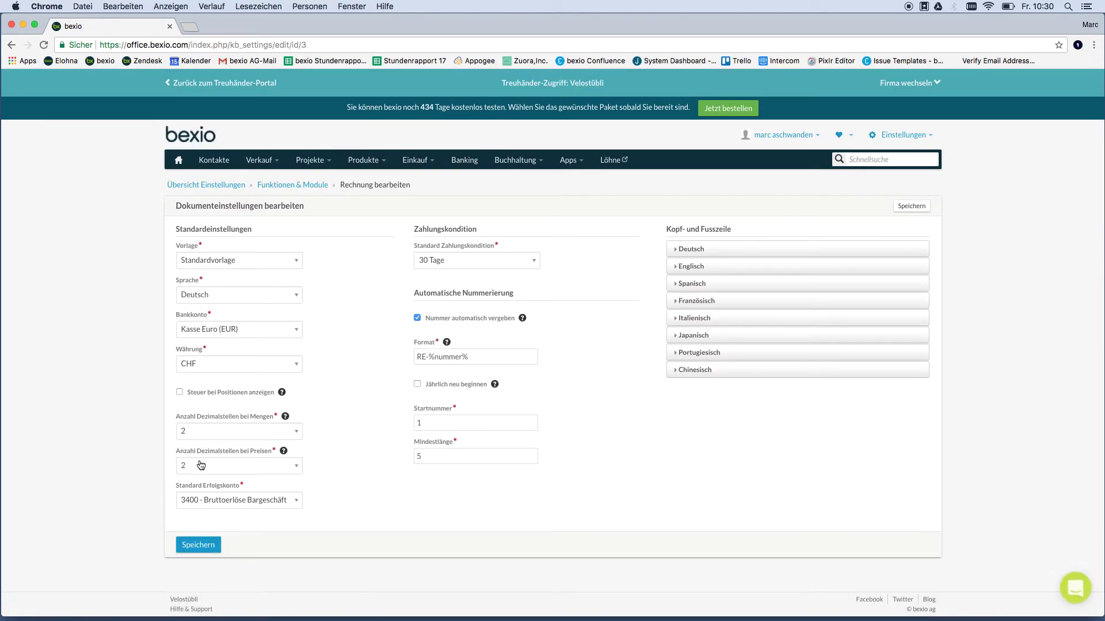
- Set the default Bankkonto for invoices to Raiffeisenkonto (CHF) and save the document settings
{"action": "mouse_move", "coordinate": [296, 455]}
{"action": "left_click_drag", "start_coordinate": [175, 315], "coordinate": [208, 323]}
{"action": "left_click", "coordinate": [192, 330]}
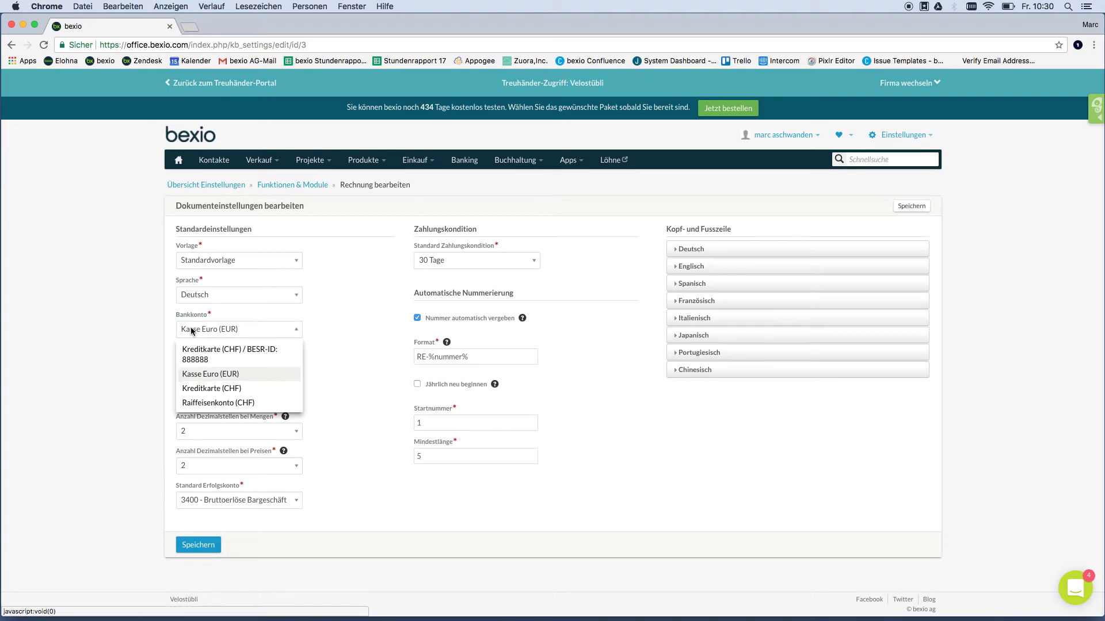
{"action": "left_click", "coordinate": [205, 405]}
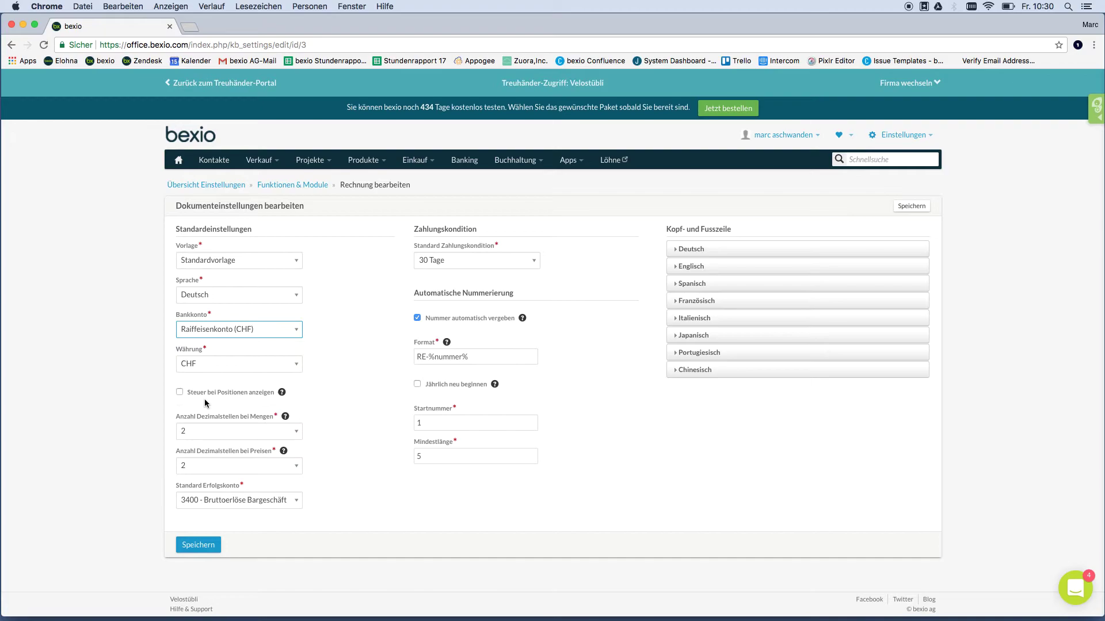
{"action": "left_click", "coordinate": [209, 546]}
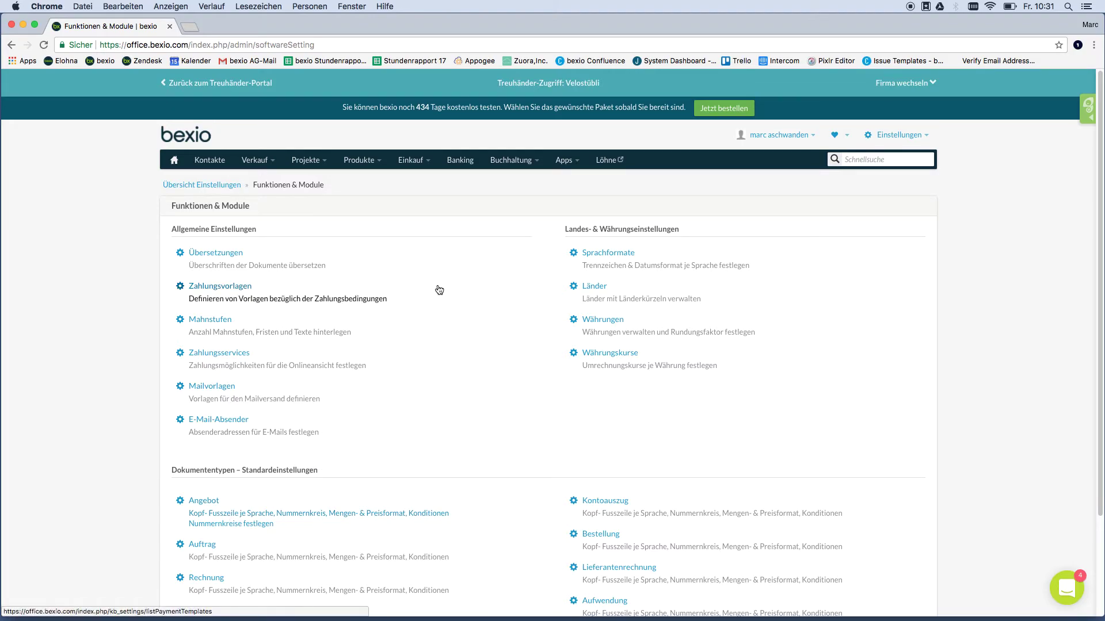
- Open the bexio AG invoice from the list of open sales invoices
{"action": "mouse_move", "coordinate": [284, 168]}
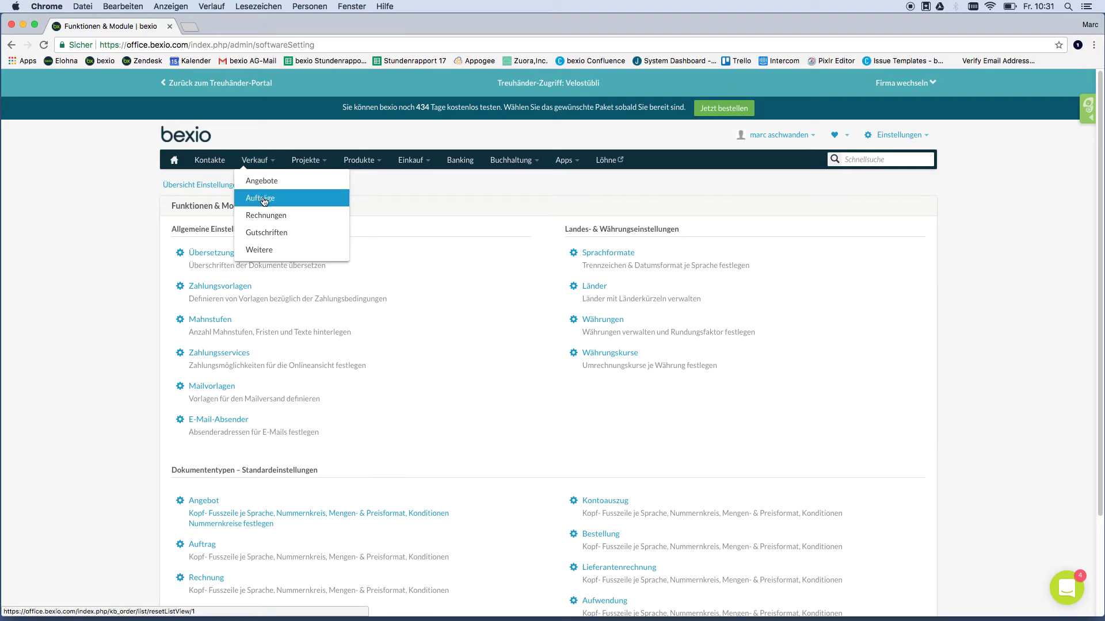
{"action": "left_click", "coordinate": [259, 216]}
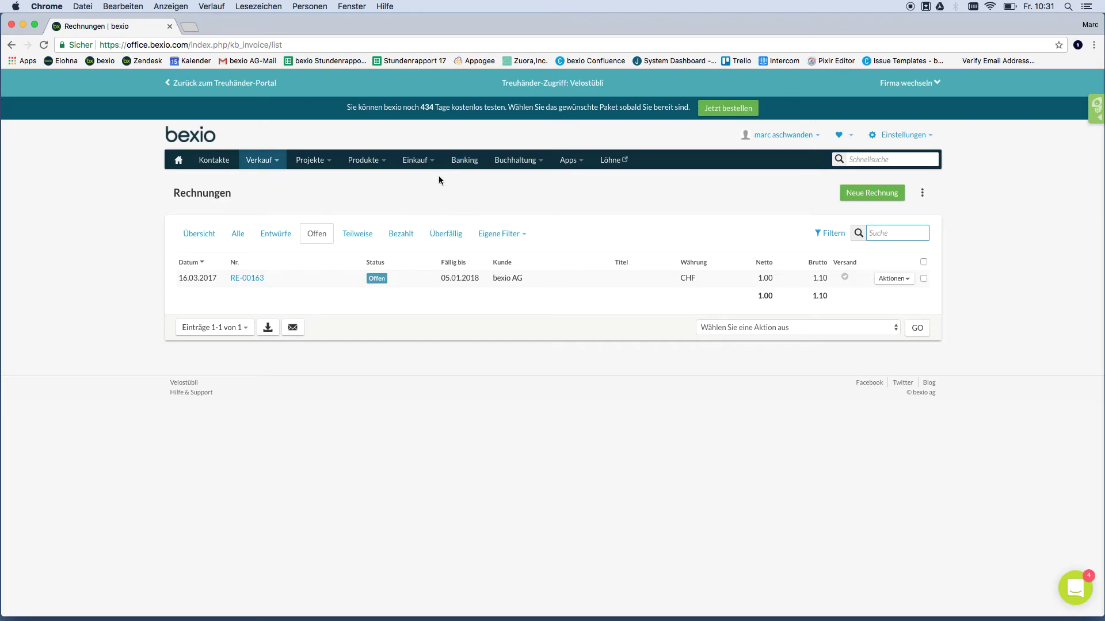
{"action": "left_click", "coordinate": [252, 279]}
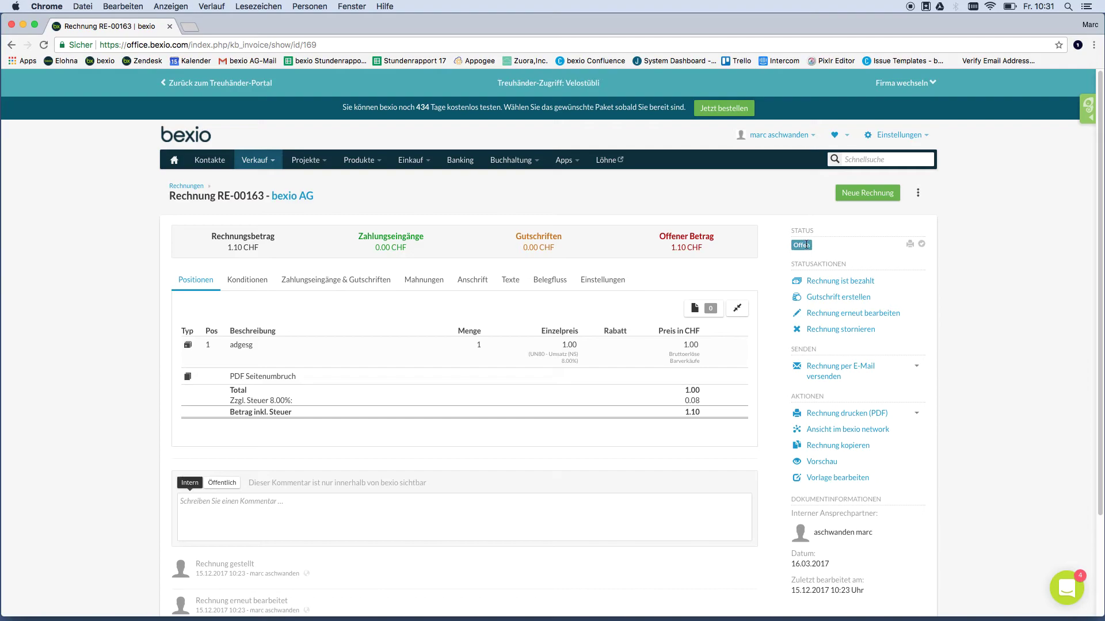
- Record an incoming payment of 1.10 CHF on the invoice, dated 15.12.2017 and booked to Raiffeisenkonto (CHF)
{"action": "left_click", "coordinate": [330, 283]}
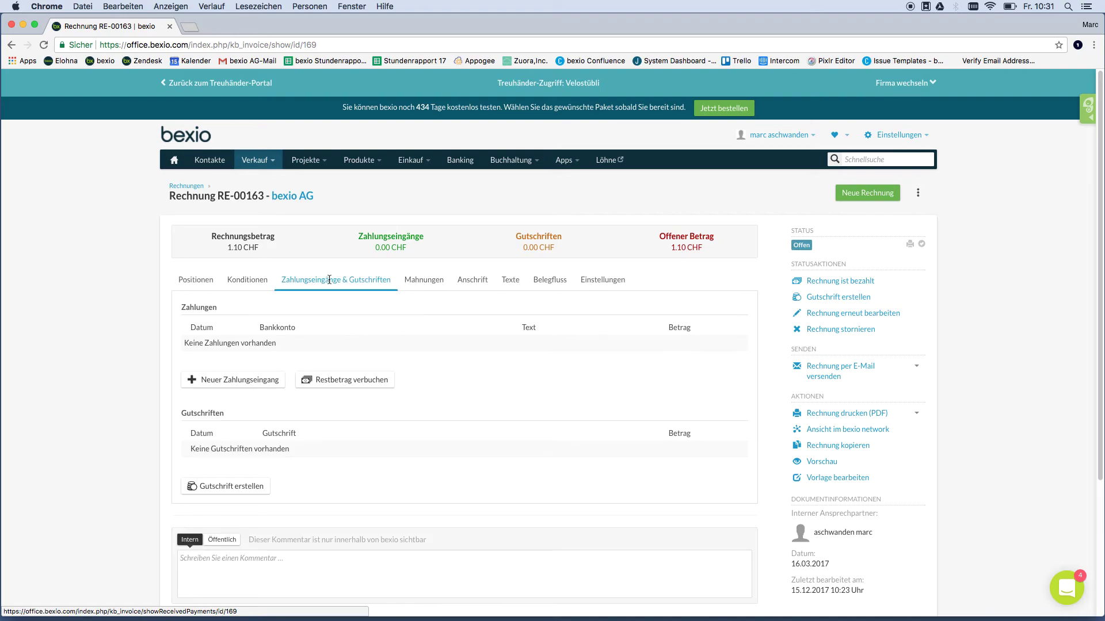
{"action": "left_click", "coordinate": [232, 381]}
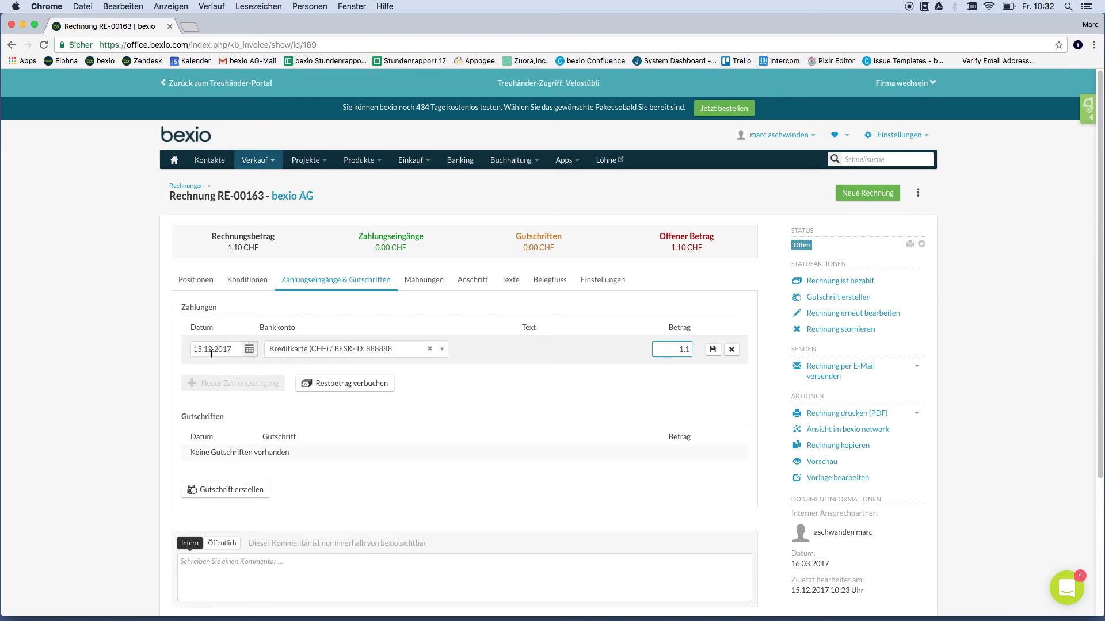
{"action": "left_click", "coordinate": [347, 351]}
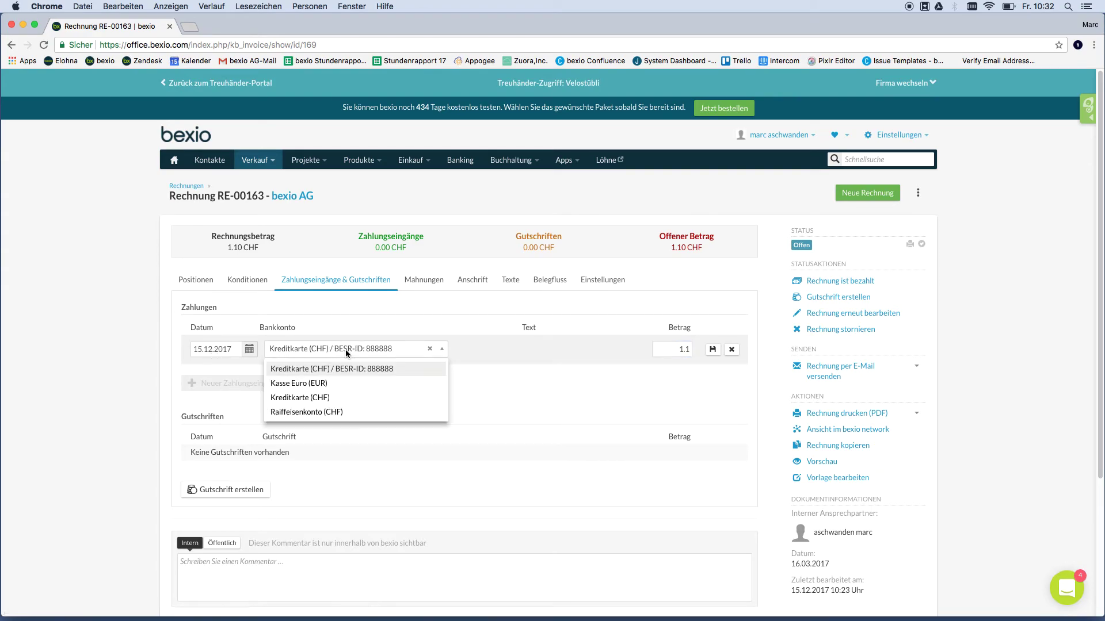
{"action": "left_click", "coordinate": [303, 413]}
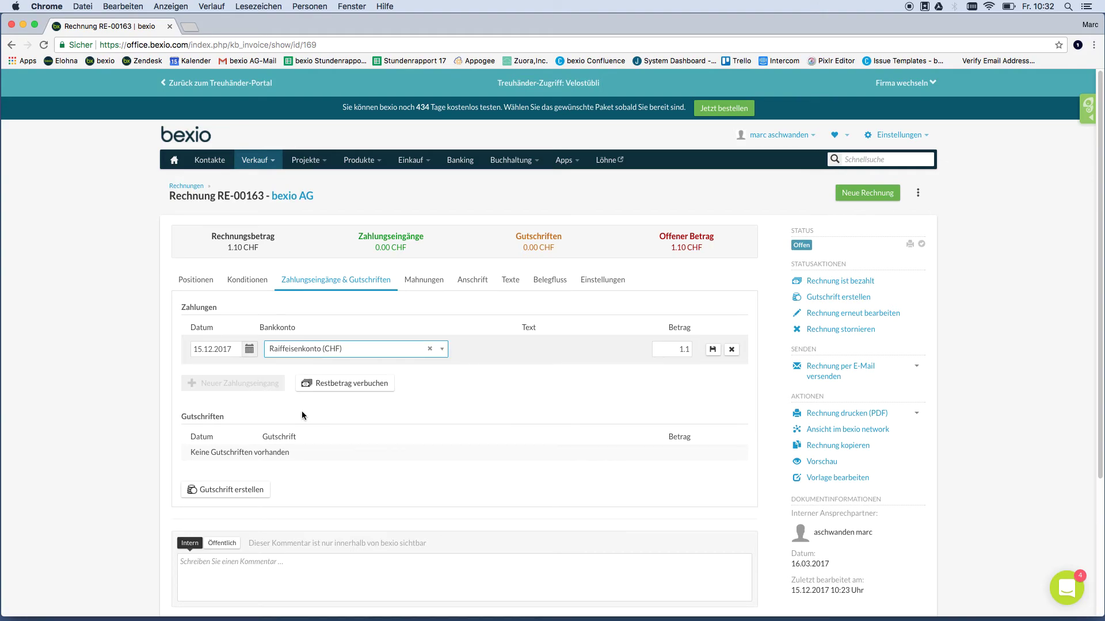
{"action": "left_click", "coordinate": [712, 351]}
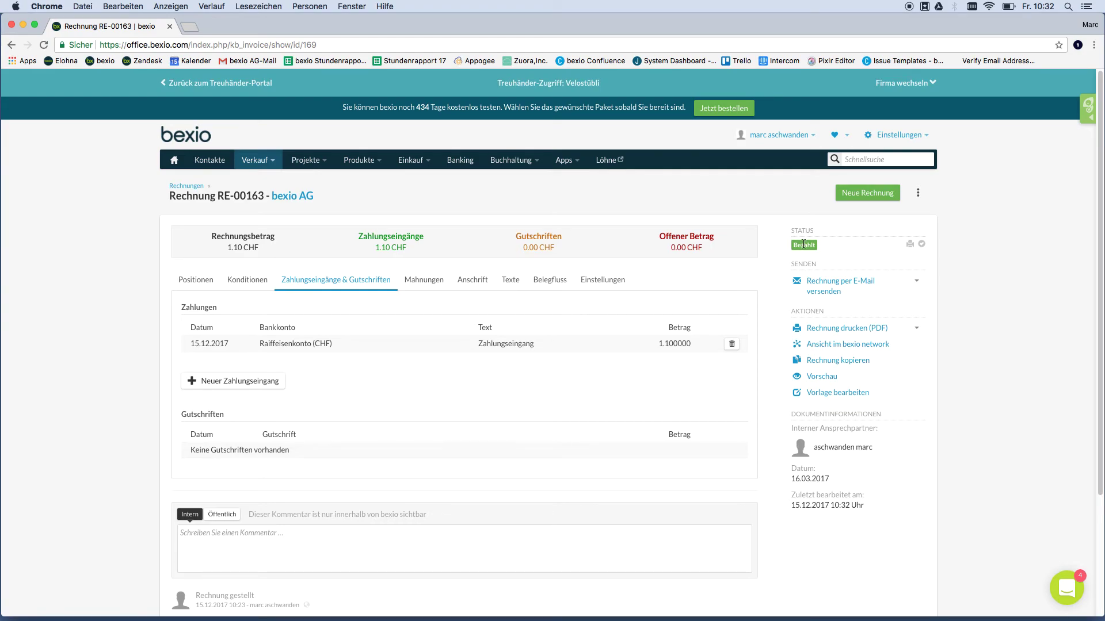
- Review the invoice positions and delete the 1.10 CHF payment booked to Raiffeisenkonto (CHF)
{"action": "left_click", "coordinate": [190, 281]}
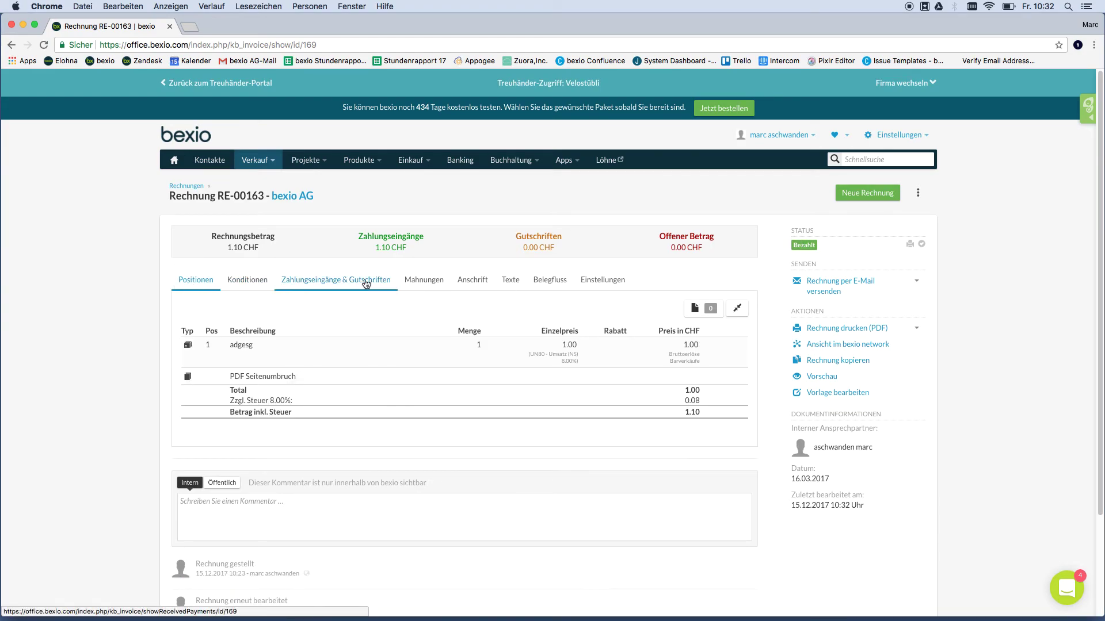
{"action": "left_click", "coordinate": [309, 291]}
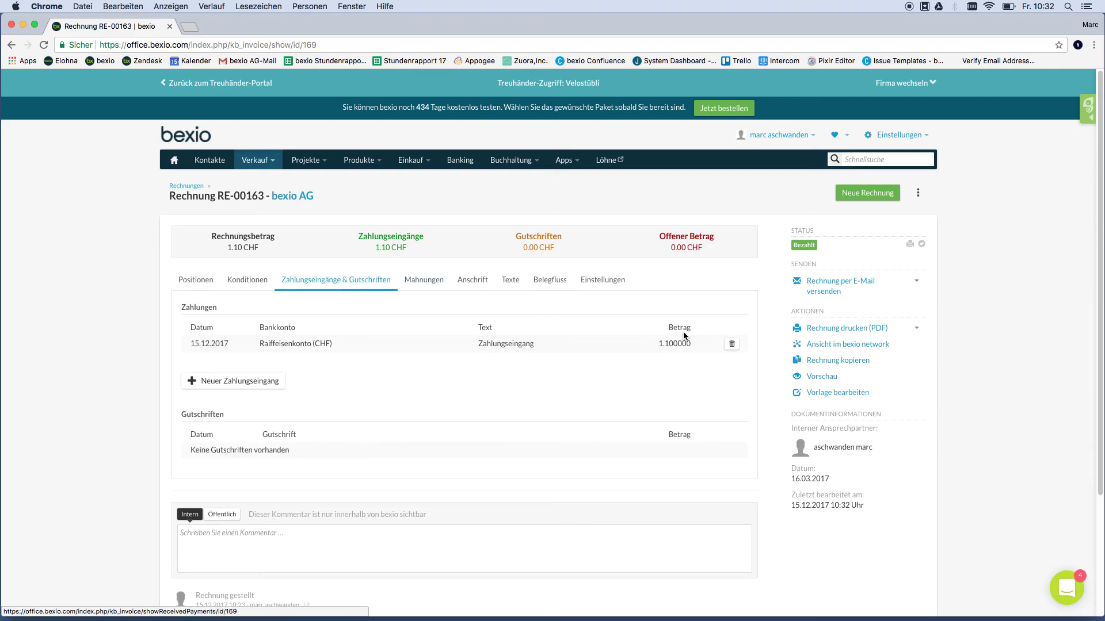
{"action": "left_click", "coordinate": [733, 345]}
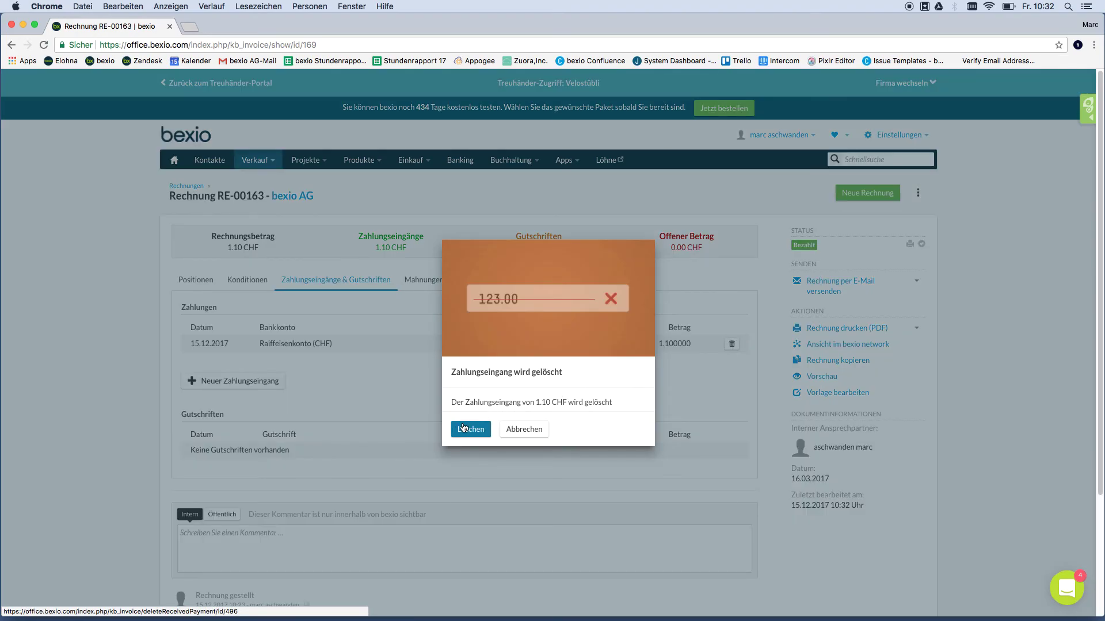
{"action": "left_click", "coordinate": [464, 430]}
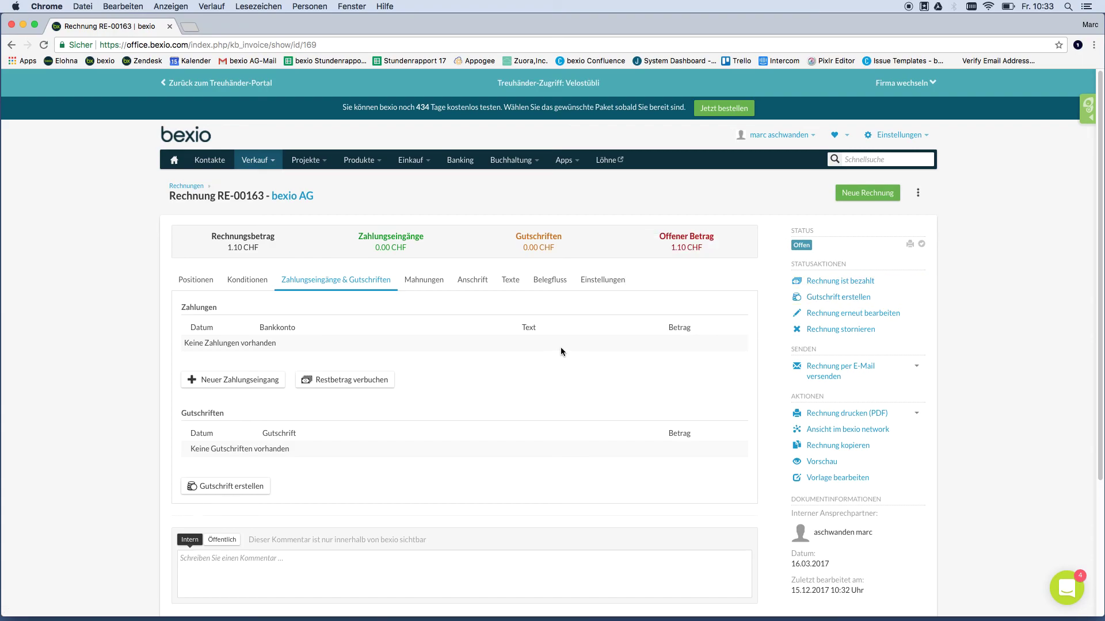
- Record an incoming payment of 1.10 CHF dated 15.12.2017, keeping the preselected Kreditkarte (CHF) account with BESR-ID, and save it
{"action": "left_click", "coordinate": [233, 380]}
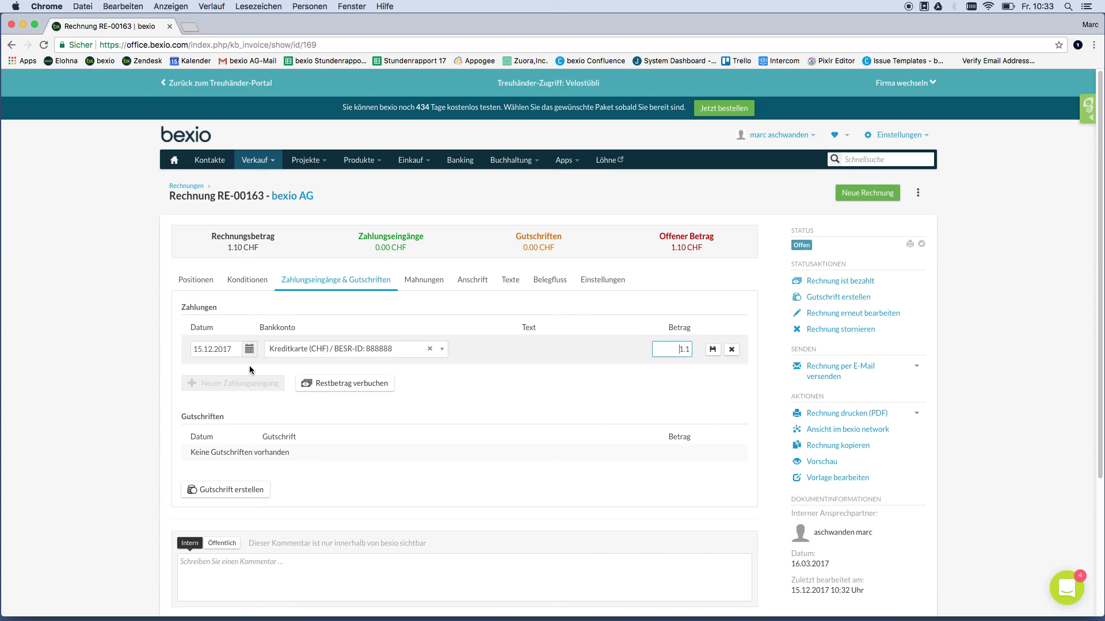
{"action": "left_click", "coordinate": [711, 350]}
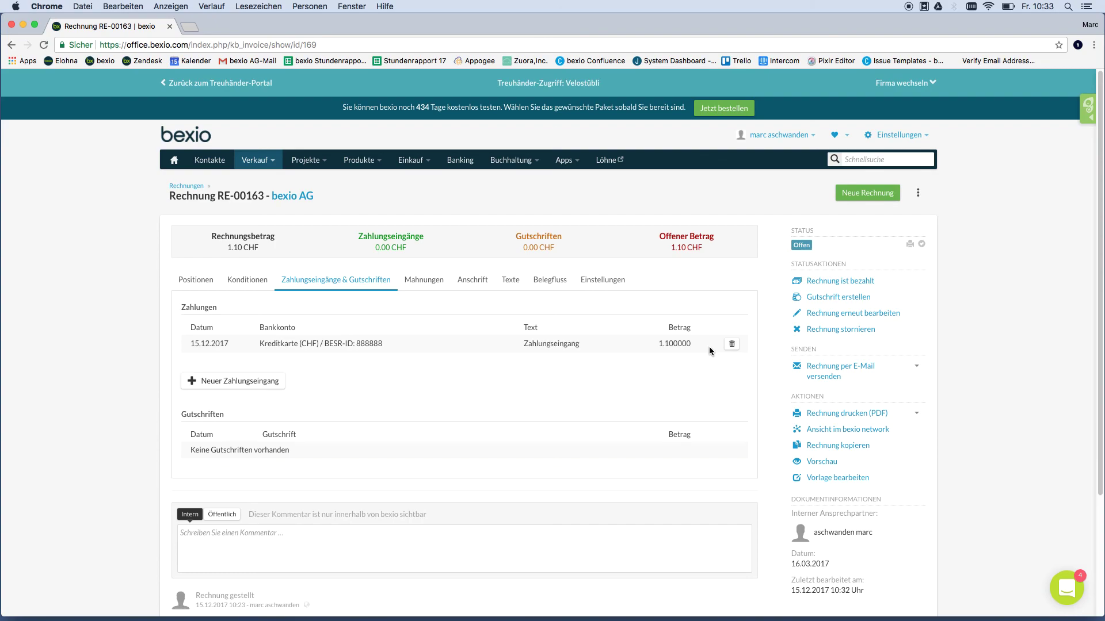